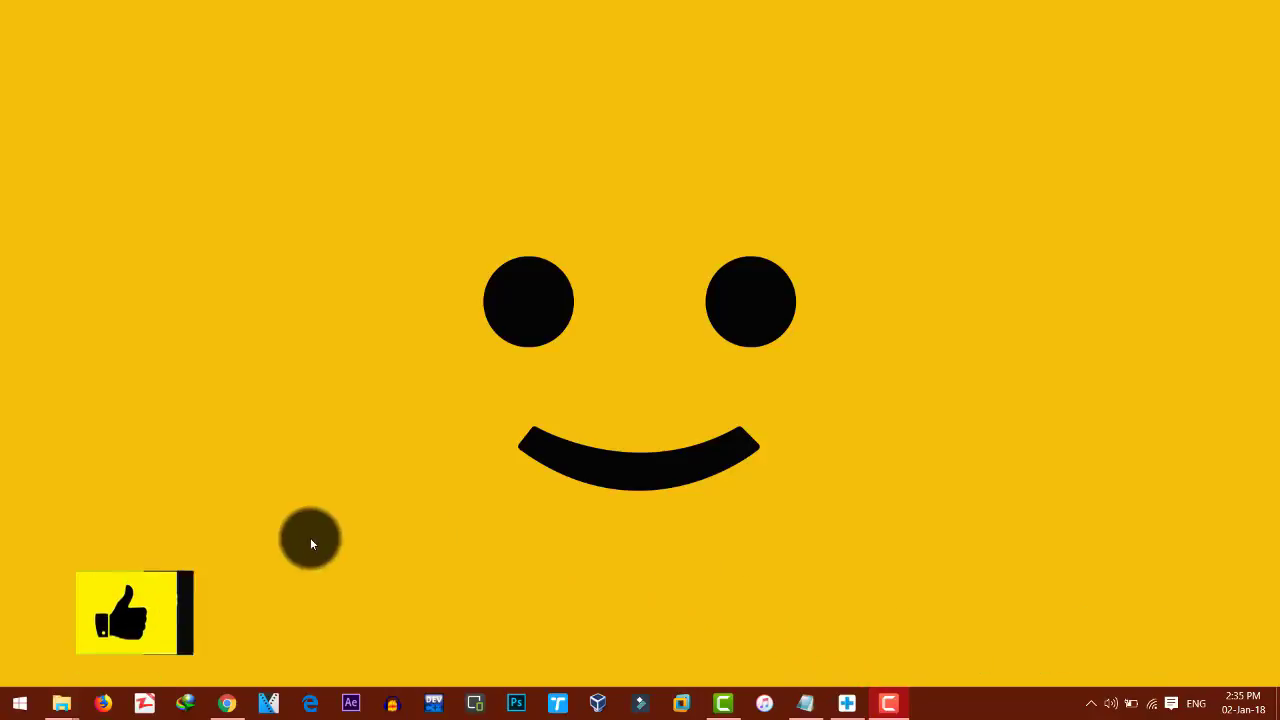
# Step: Review the dr.fone Data Recovery page's tagline and compatible iPhone models, then launch dr.fone
pyautogui.click(227, 703)
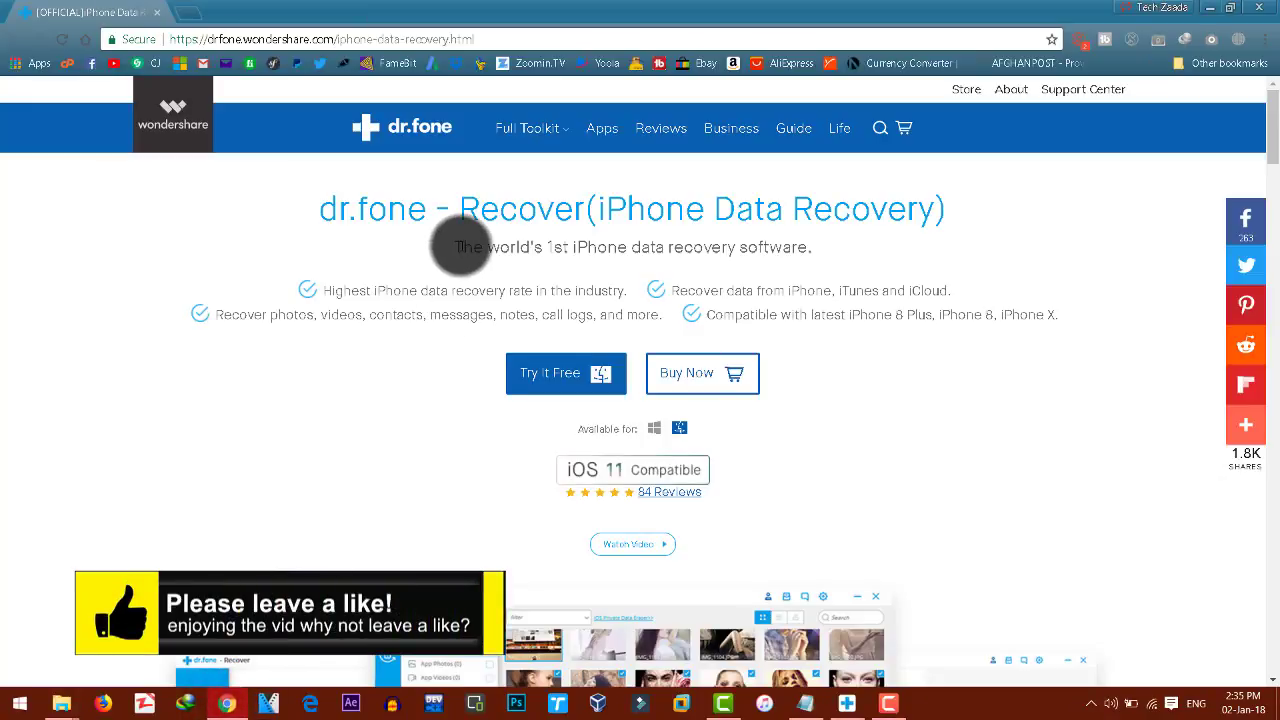
pyautogui.moveTo(454, 247); pyautogui.dragTo(815, 254)
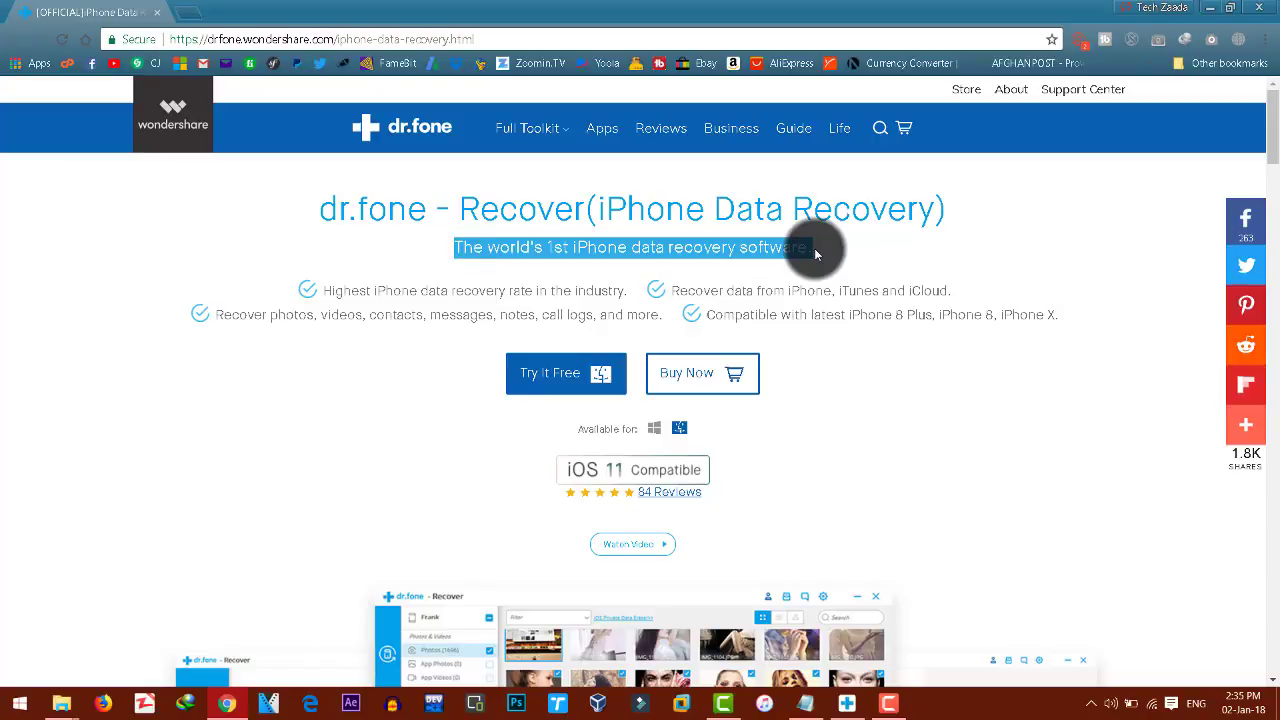
pyautogui.click(820, 317)
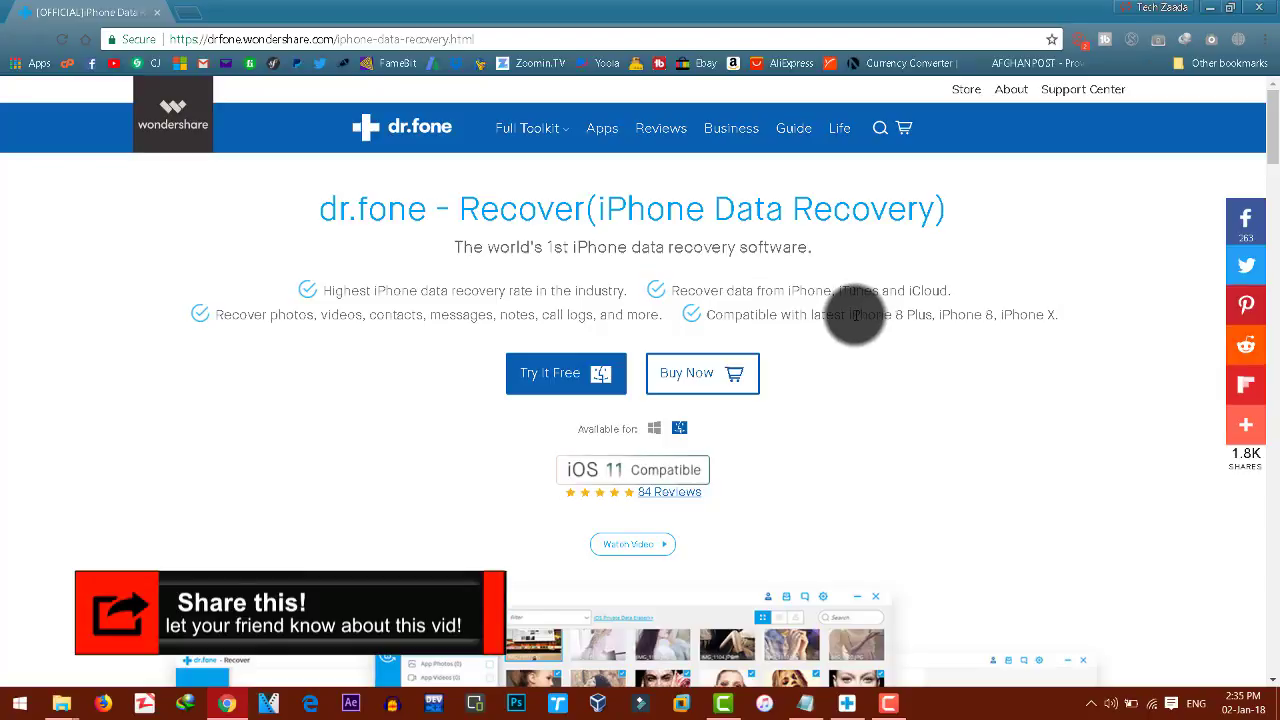
pyautogui.moveTo(932, 316); pyautogui.dragTo(1060, 314)
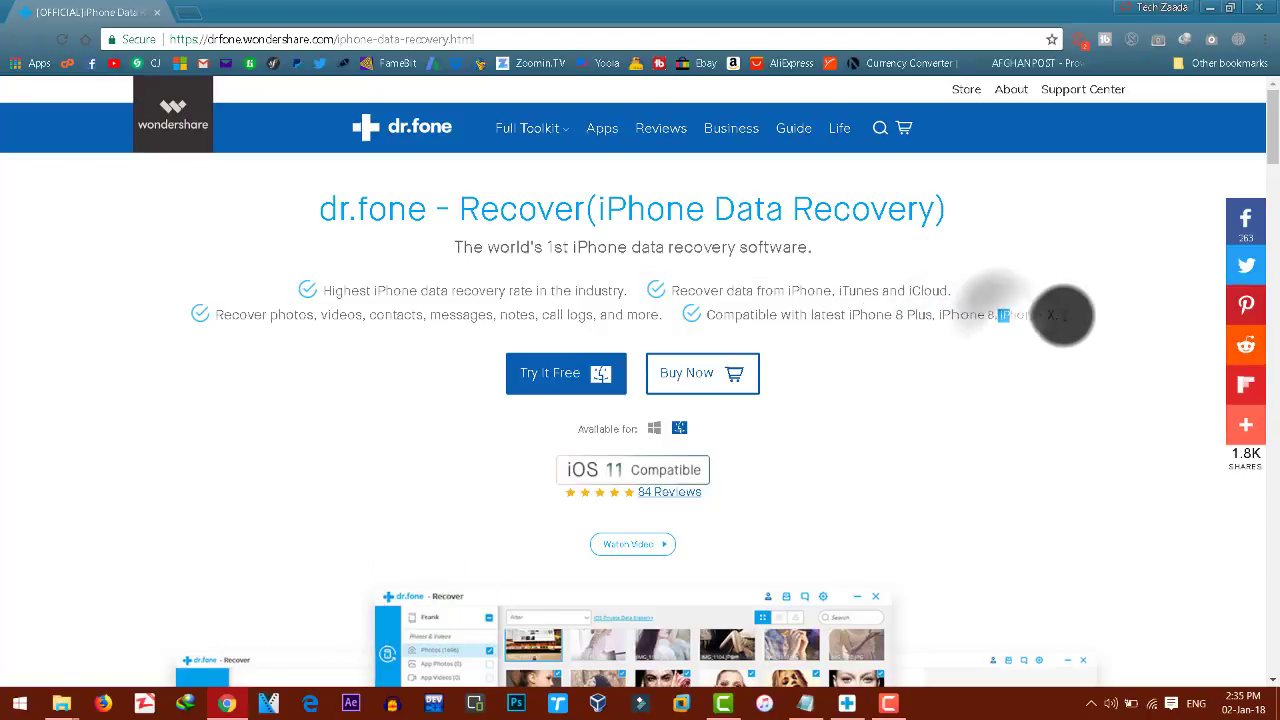
pyautogui.click(890, 312)
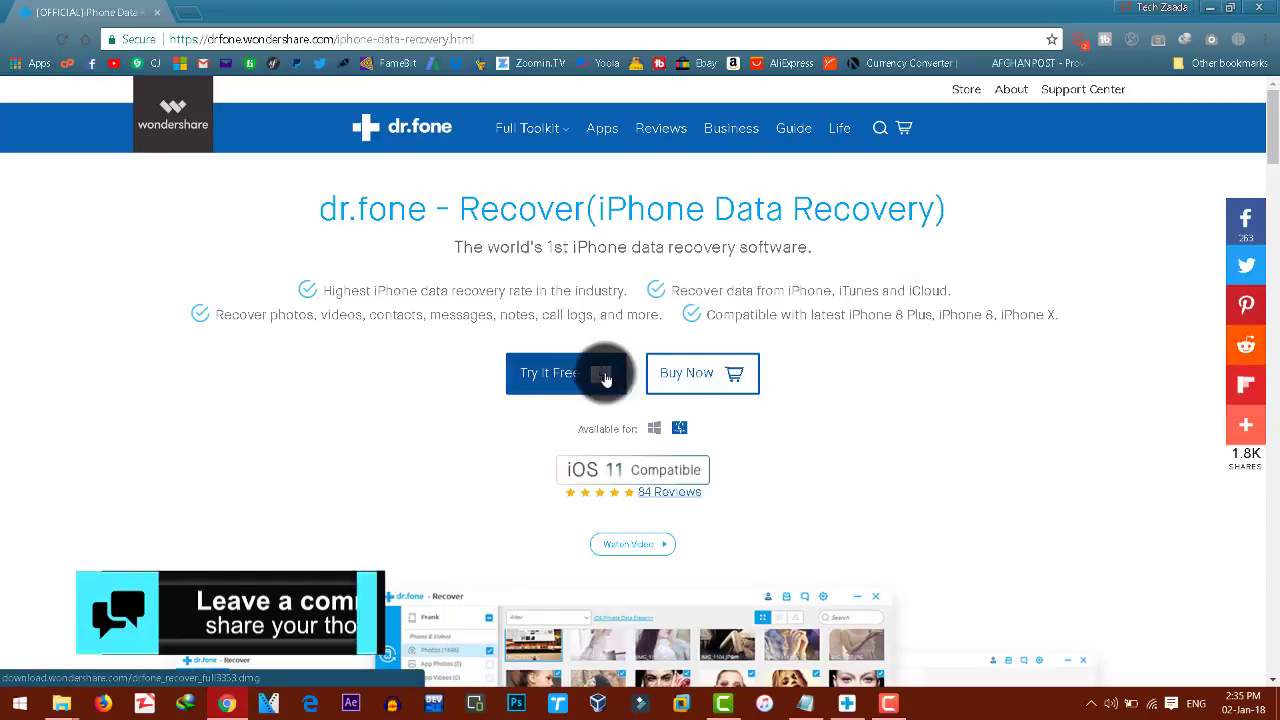
pyautogui.click(1210, 10)
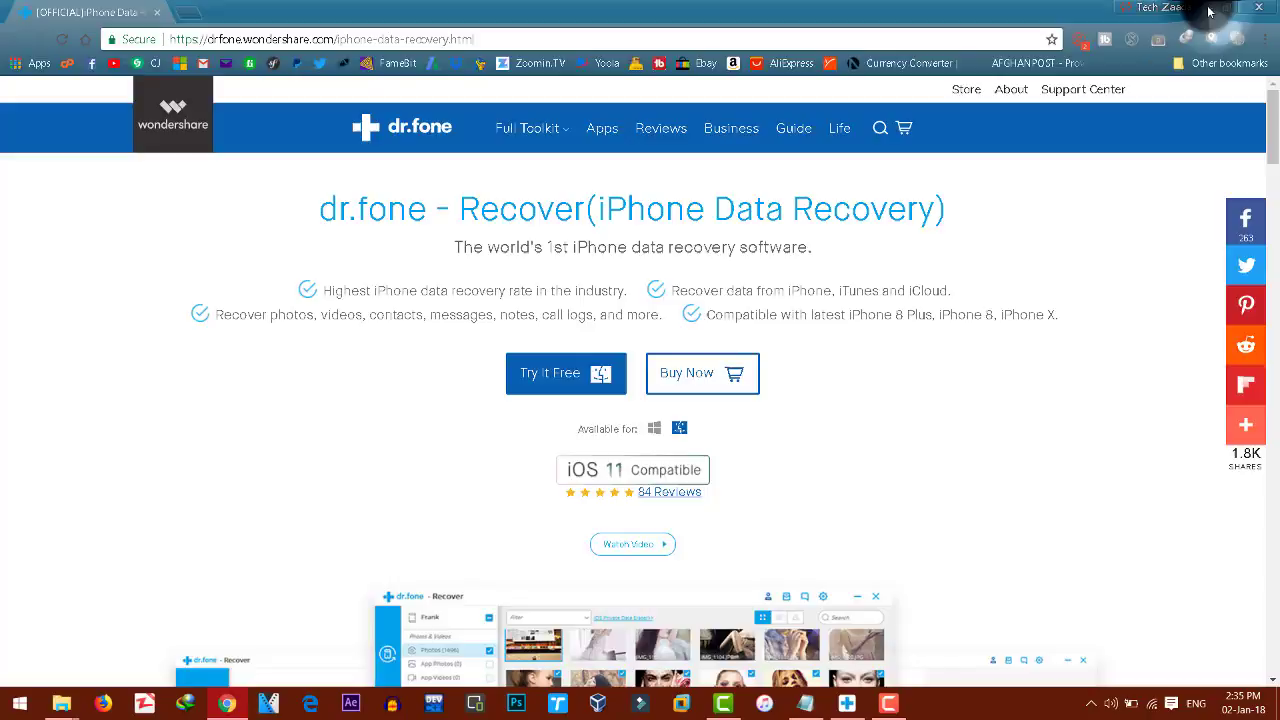
pyautogui.click(846, 703)
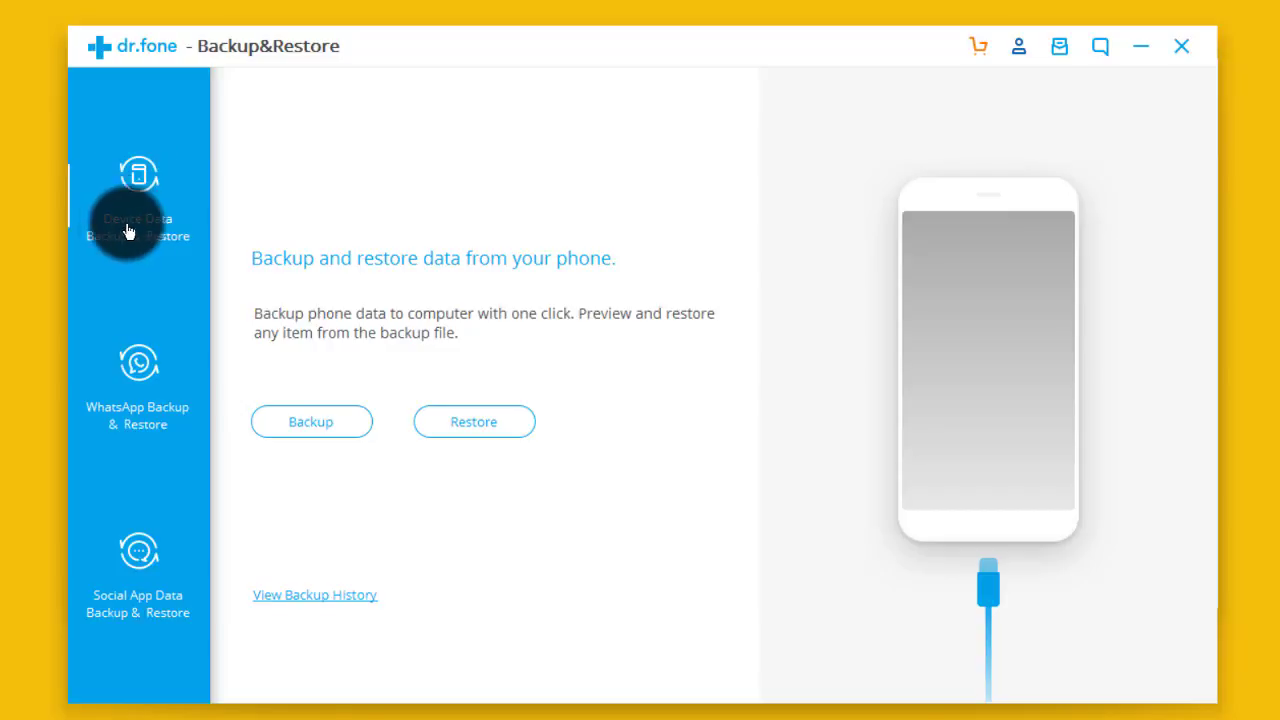
pyautogui.click(139, 376)
pyautogui.click(141, 551)
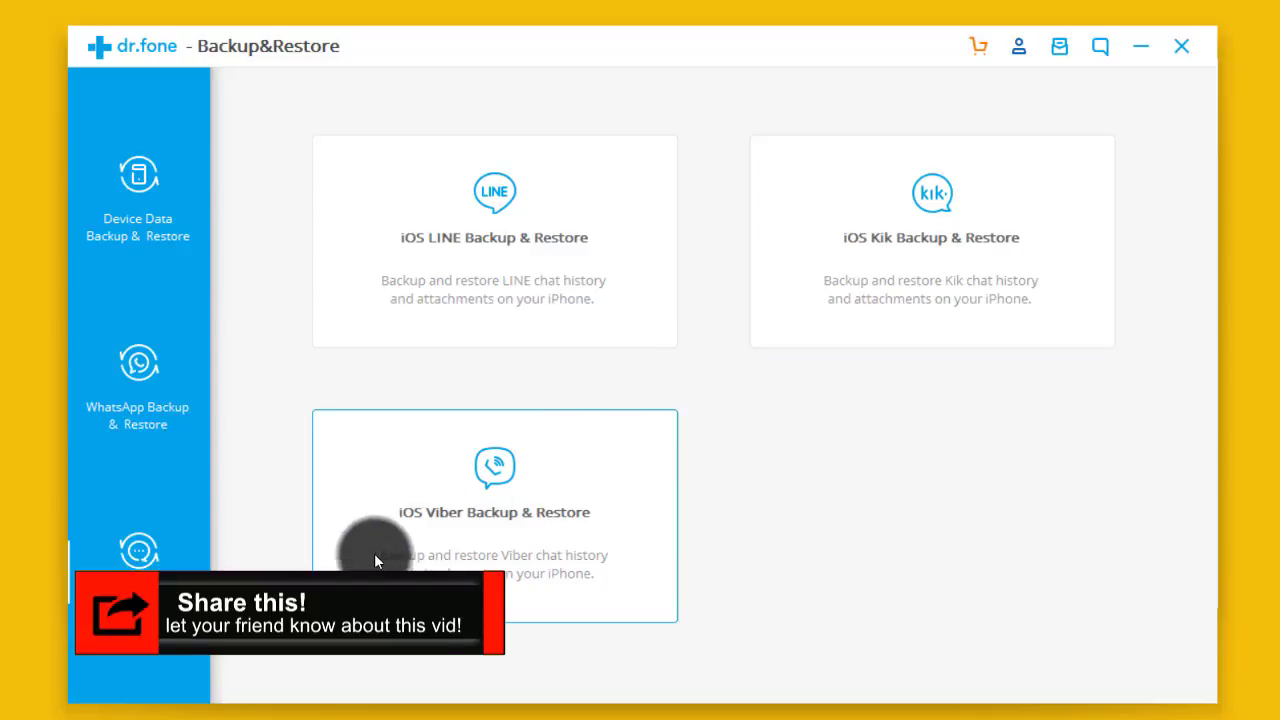
pyautogui.click(131, 366)
pyautogui.click(85, 142)
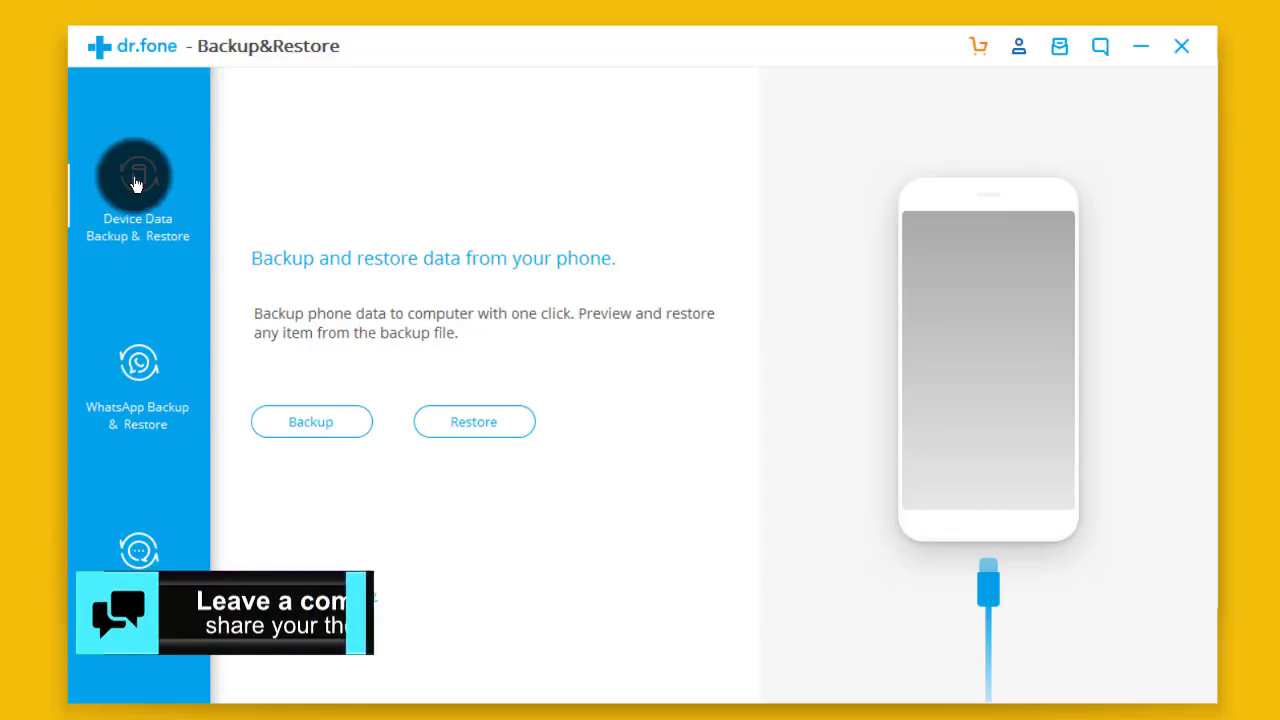
# Step: Set the backup destination to the Desktop and back up all checked iPhone data
pyautogui.click(326, 424)
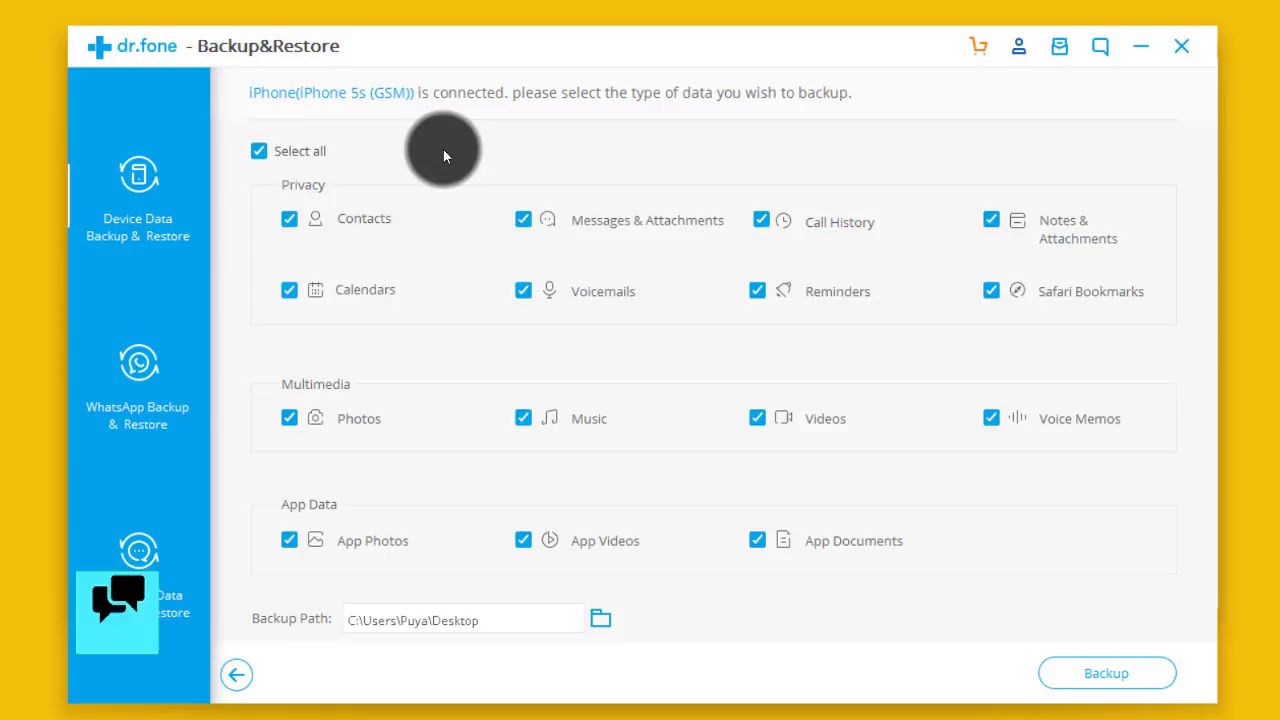
pyautogui.click(601, 619)
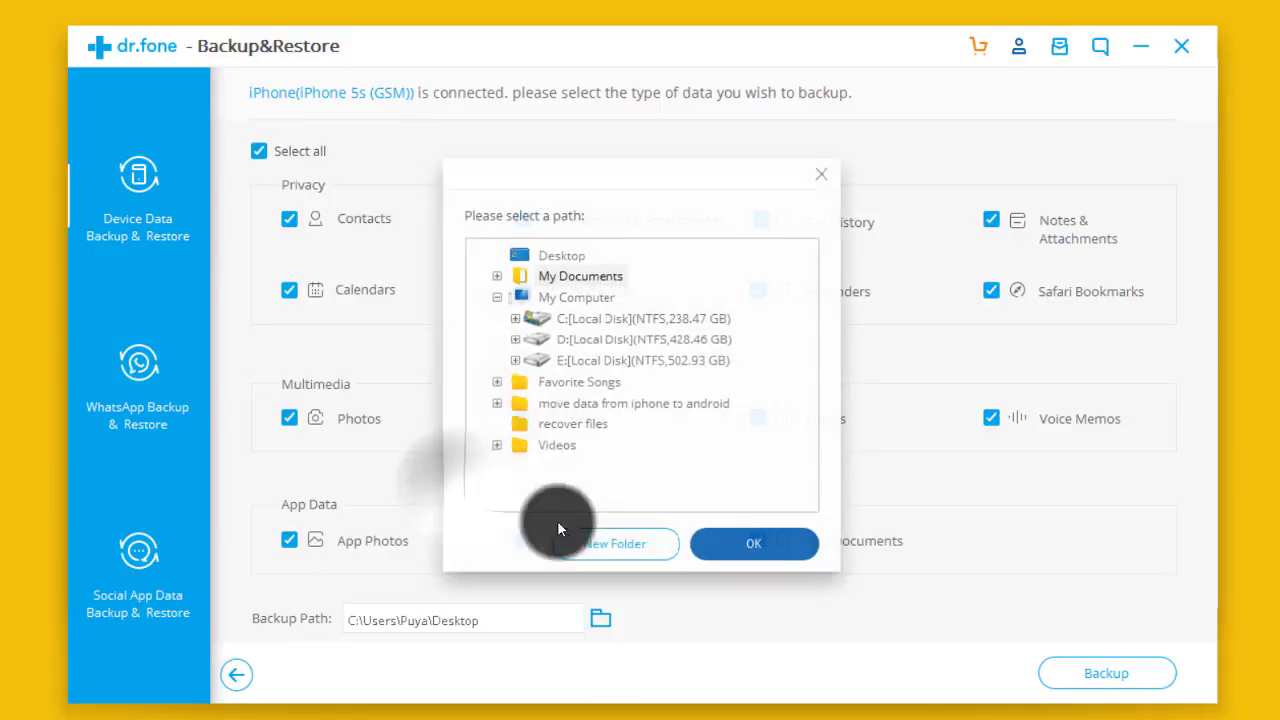
pyautogui.moveTo(603, 185); pyautogui.dragTo(603, 164)
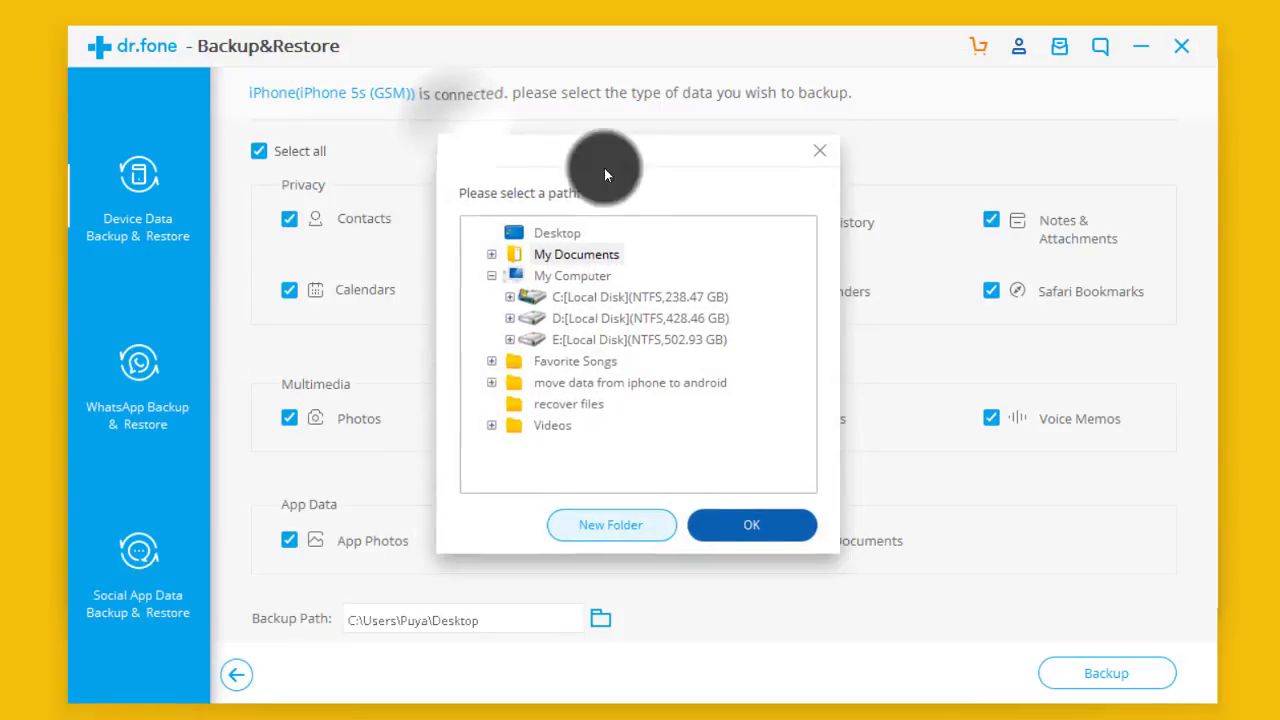
pyautogui.click(585, 278)
pyautogui.click(552, 232)
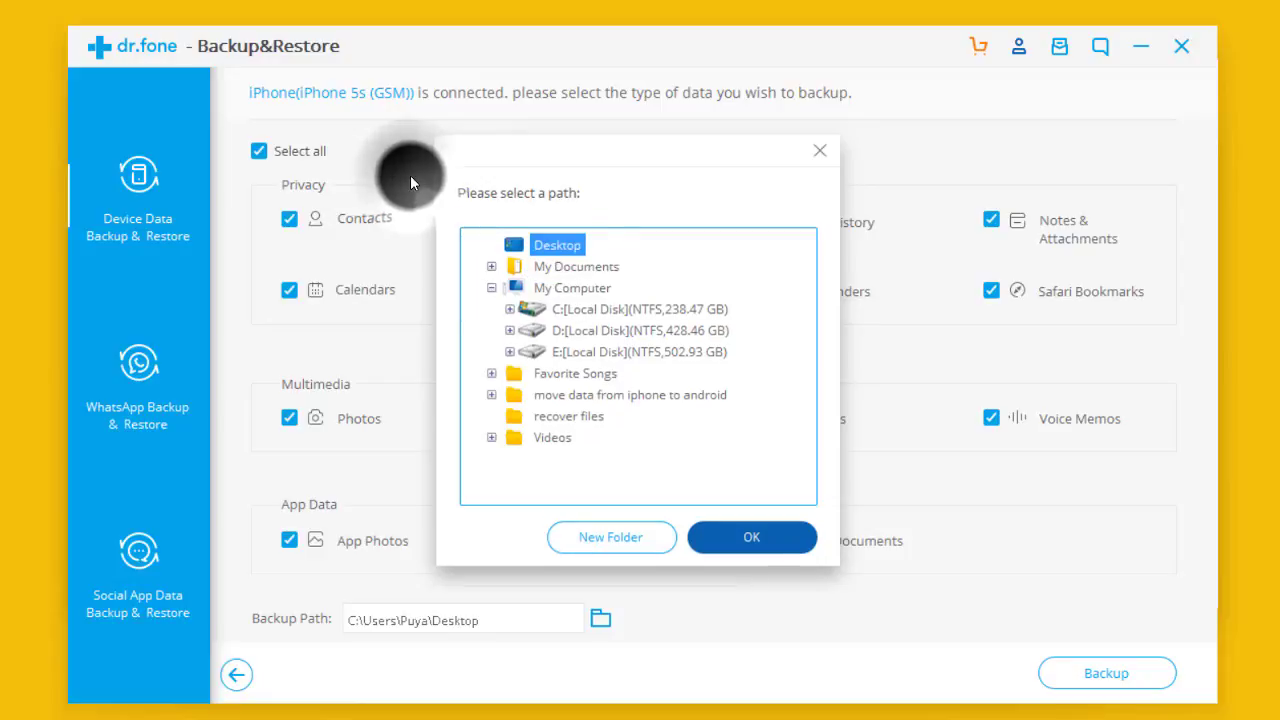
pyautogui.click(748, 538)
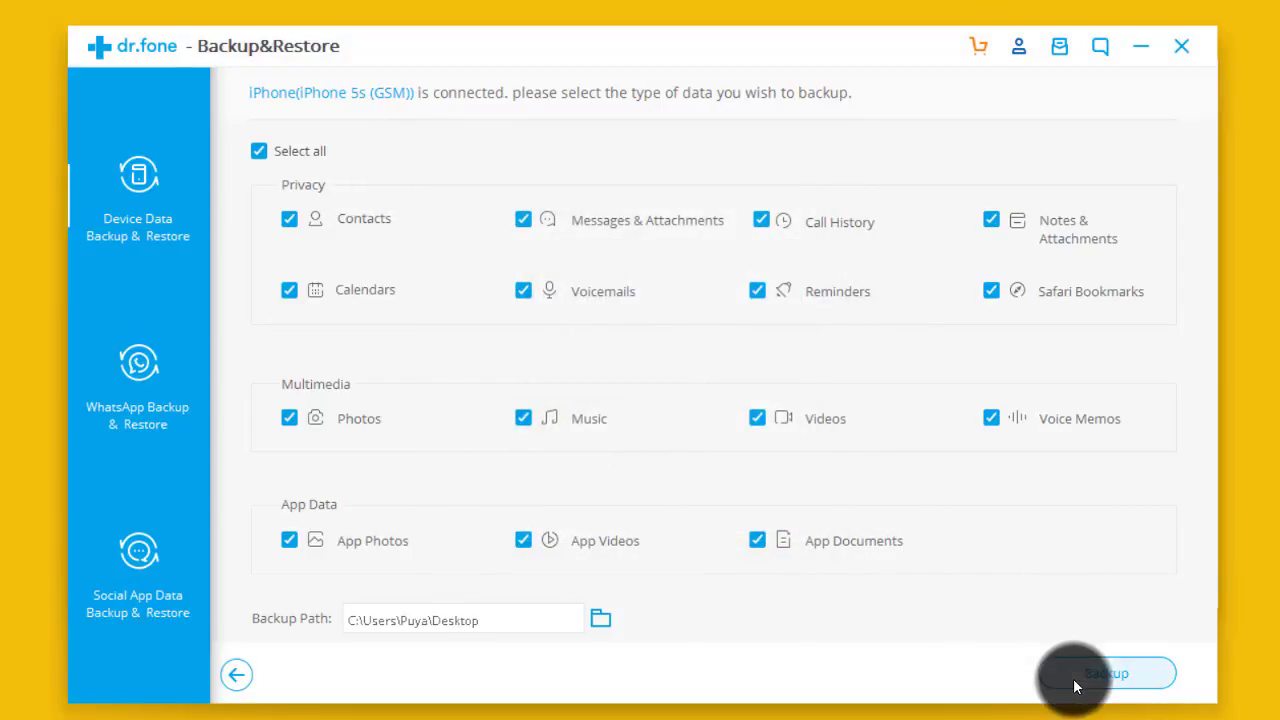
pyautogui.click(1102, 676)
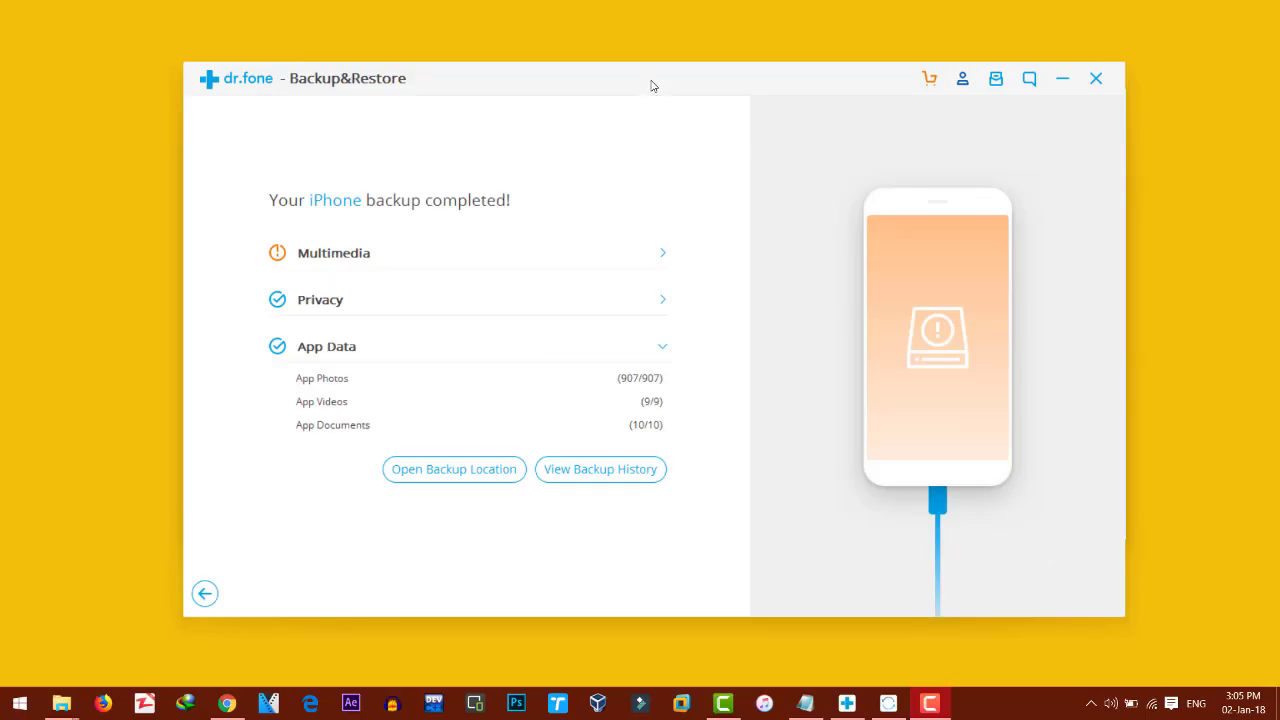
# Step: Nudge the dr.fone window slightly to the left
pyautogui.moveTo(651, 85); pyautogui.dragTo(644, 84)
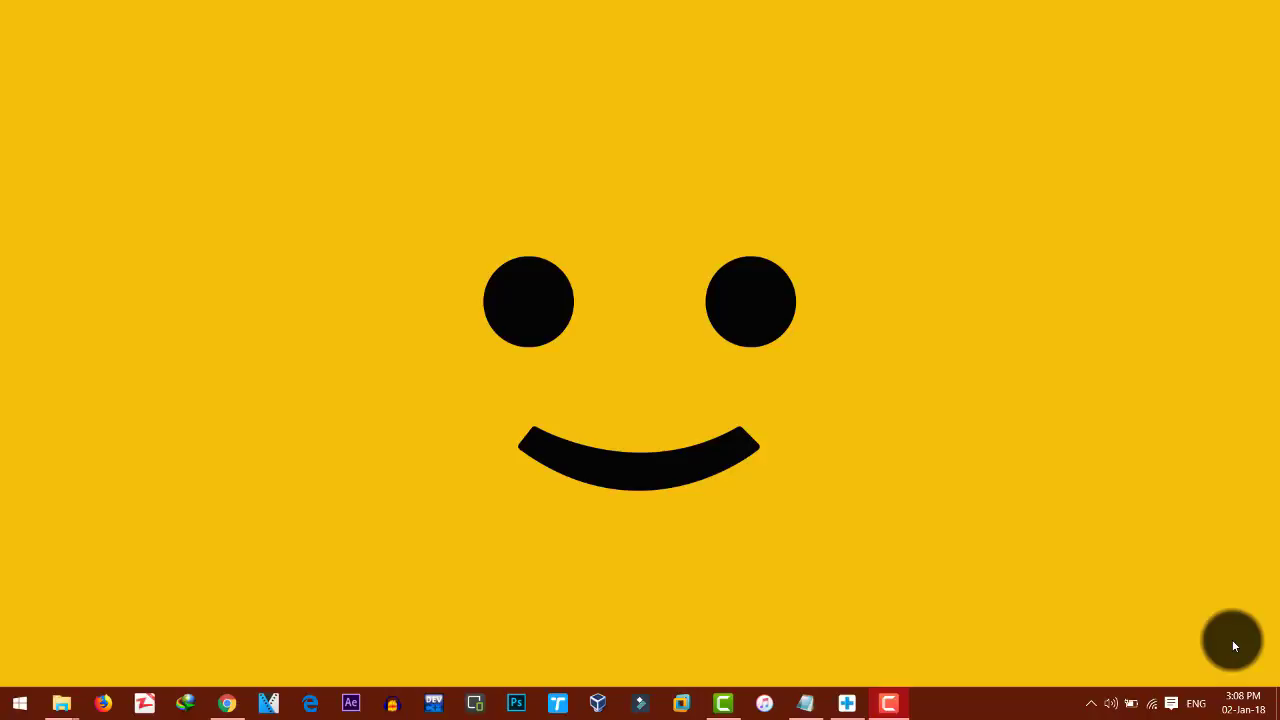
# Step: Open the Restore list and load the iPhone (01-02-2018) backup with its 7232 items
pyautogui.click(846, 703)
pyautogui.click(642, 411)
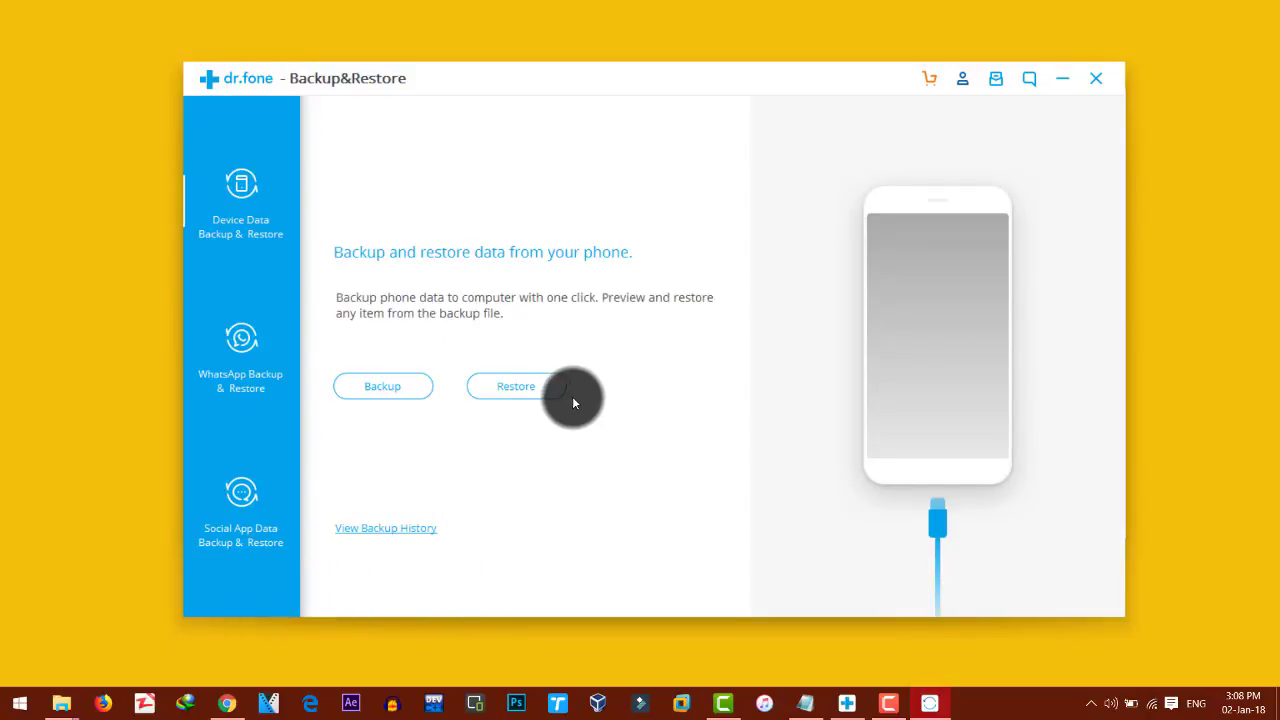
pyautogui.click(517, 398)
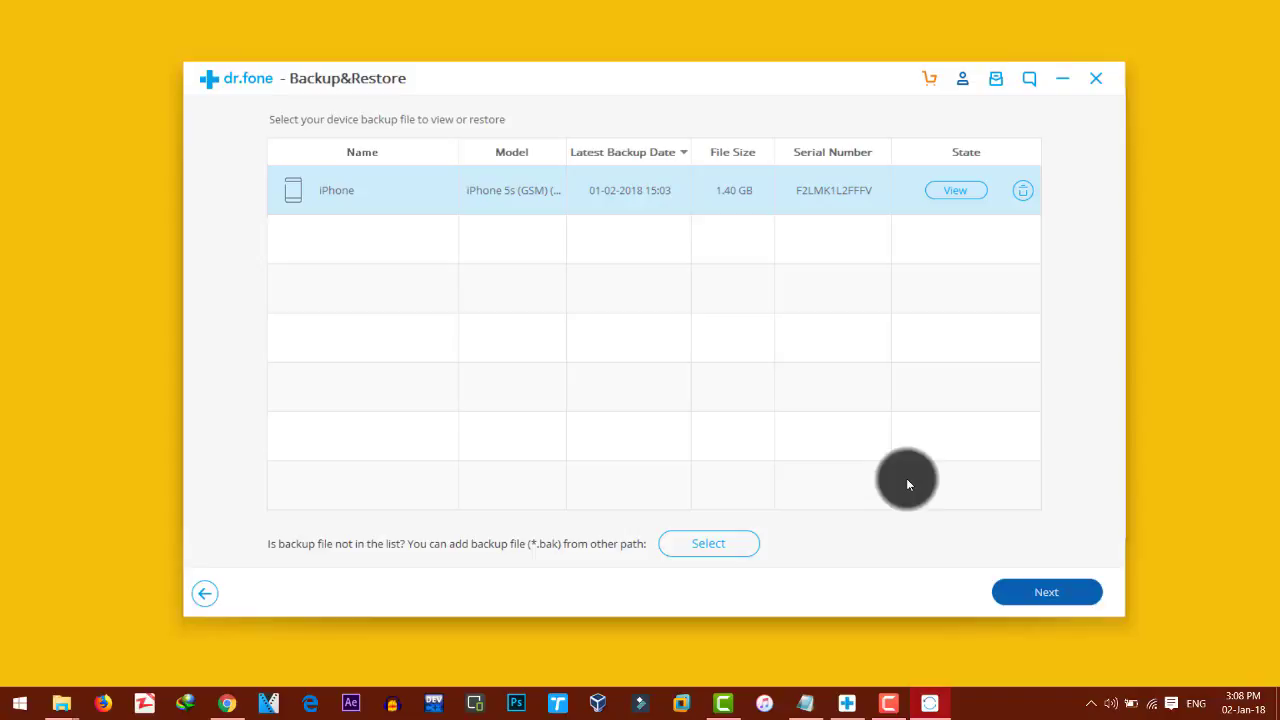
pyautogui.click(1046, 592)
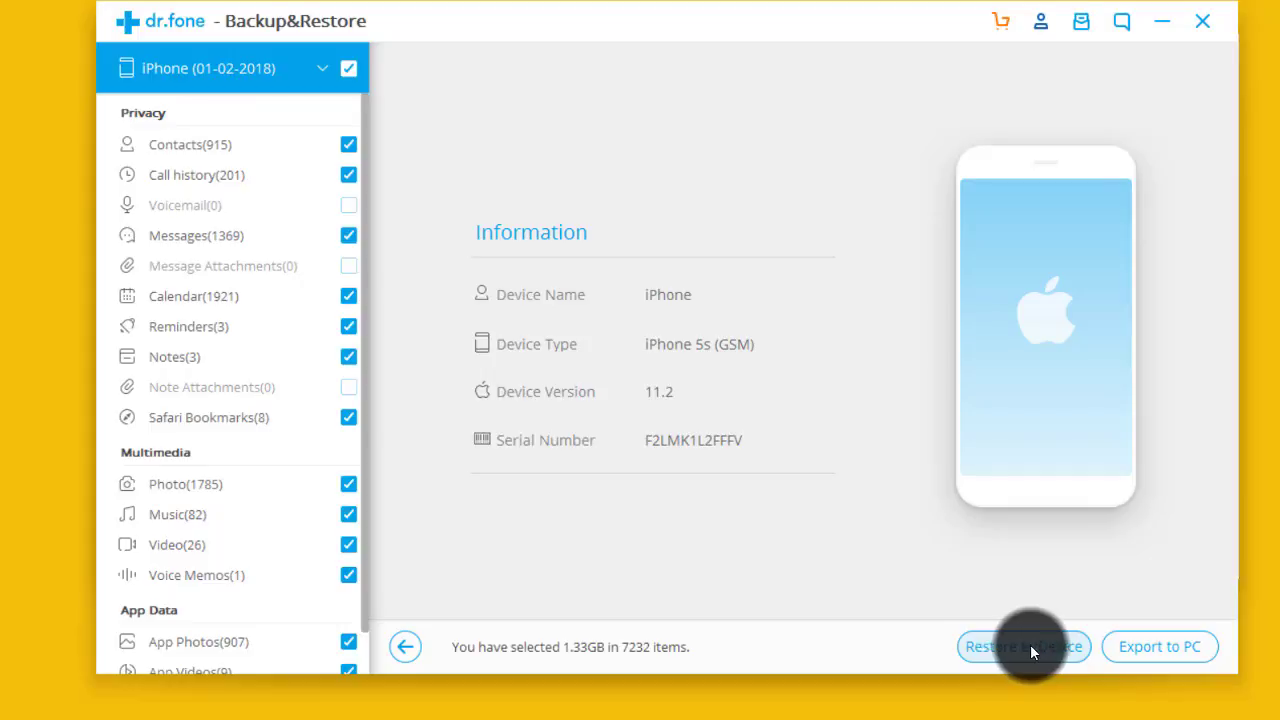
# Step: Export the selected 1.33 GB of backup items to the Documents folder on the PC
pyautogui.click(1150, 647)
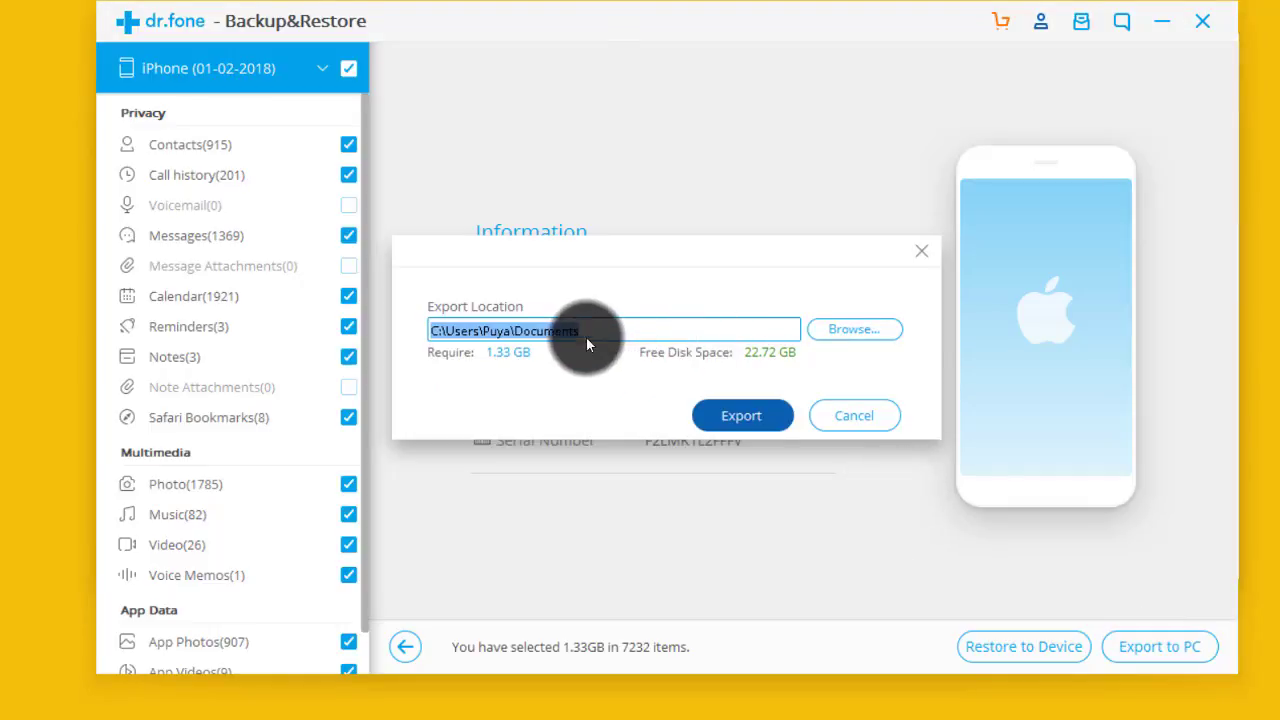
pyautogui.click(586, 338)
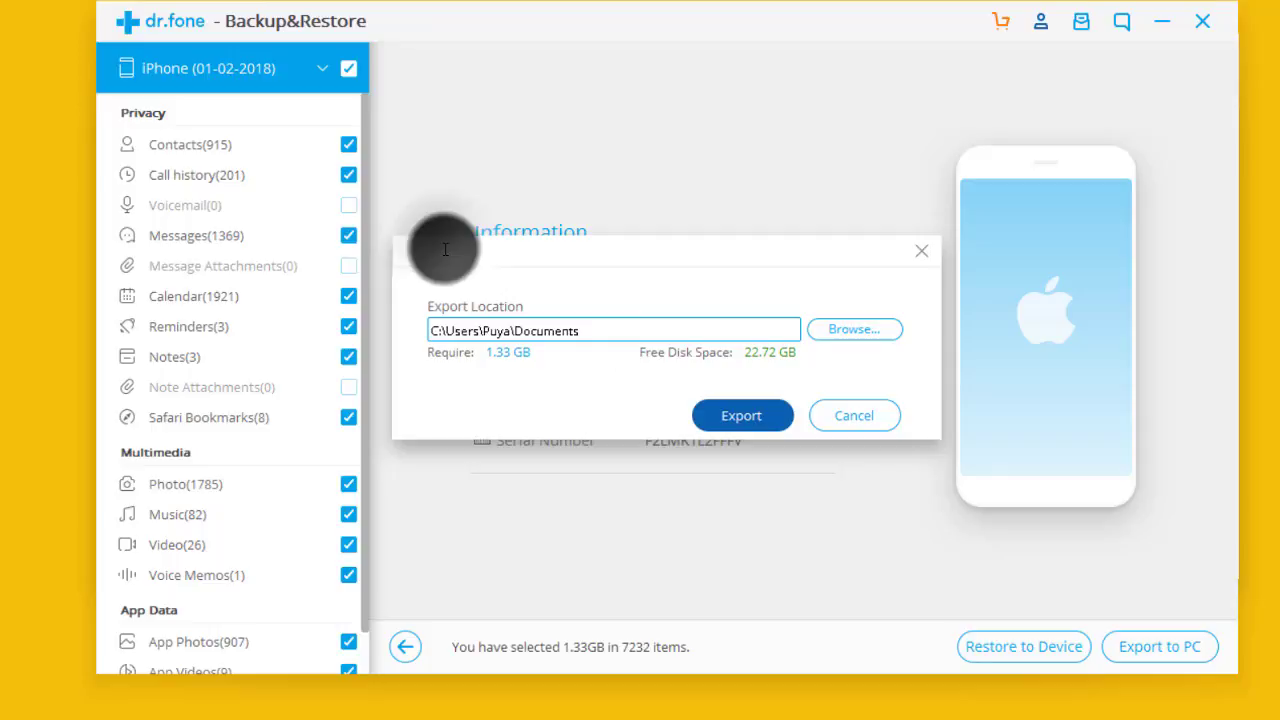
pyautogui.doubleClick(560, 331)
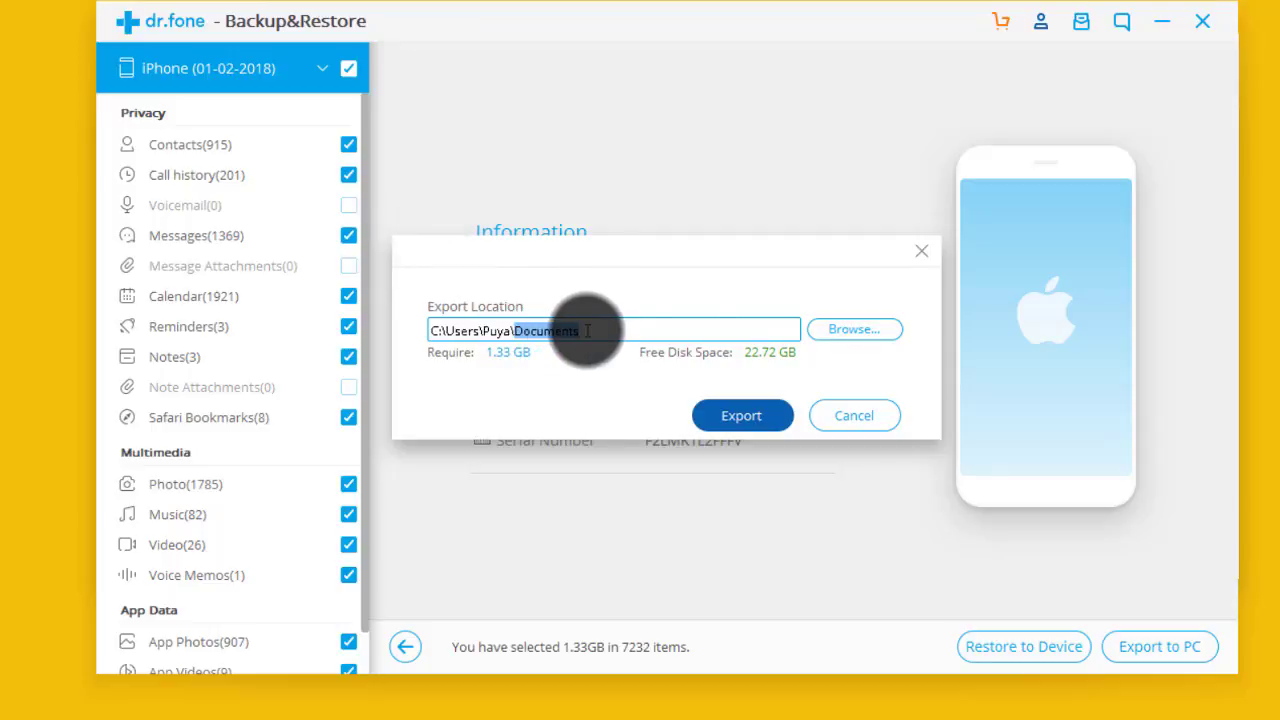
pyautogui.click(743, 417)
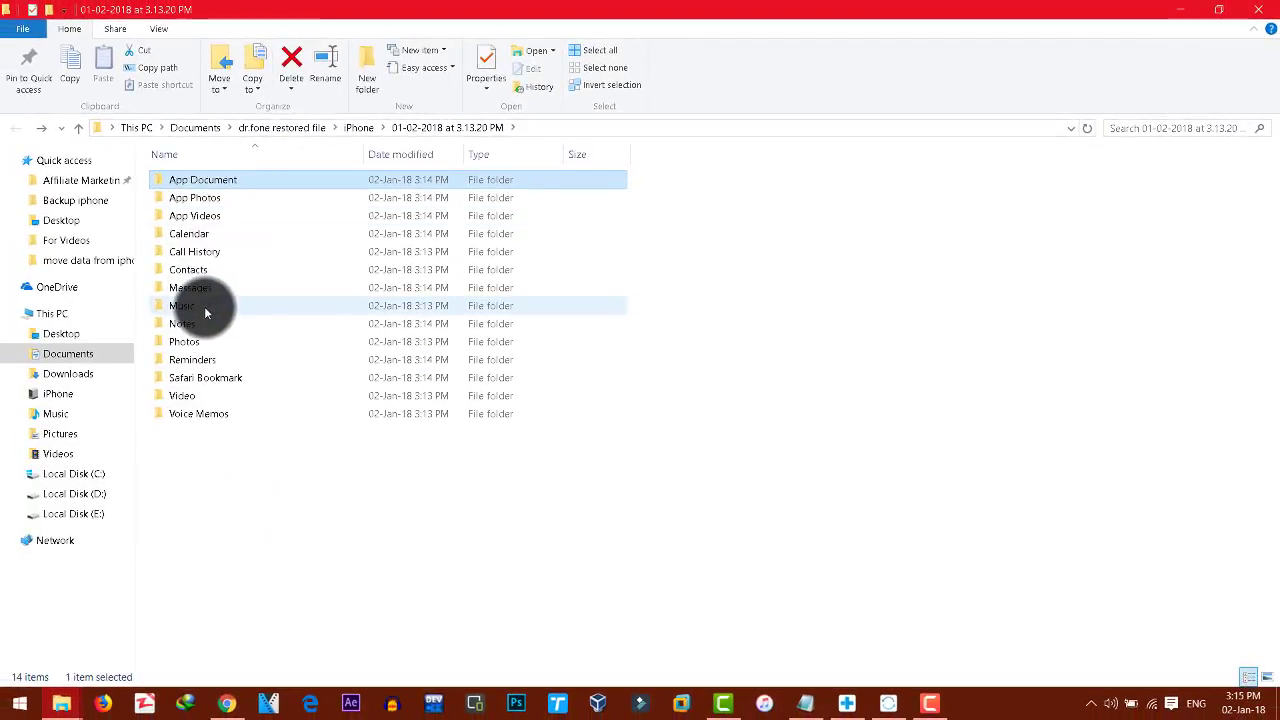
# Step: Play the All Falls Down track from the exported Music folder, then close the player
pyautogui.click(206, 306)
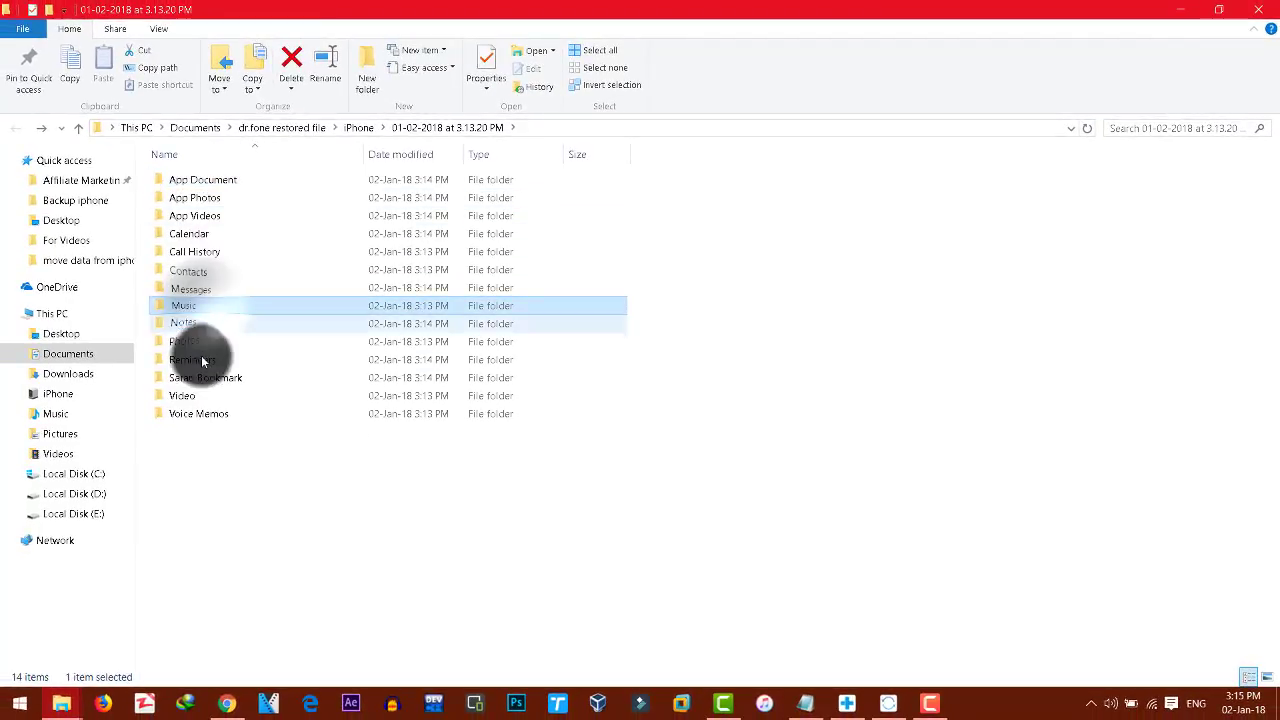
pyautogui.doubleClick(263, 308)
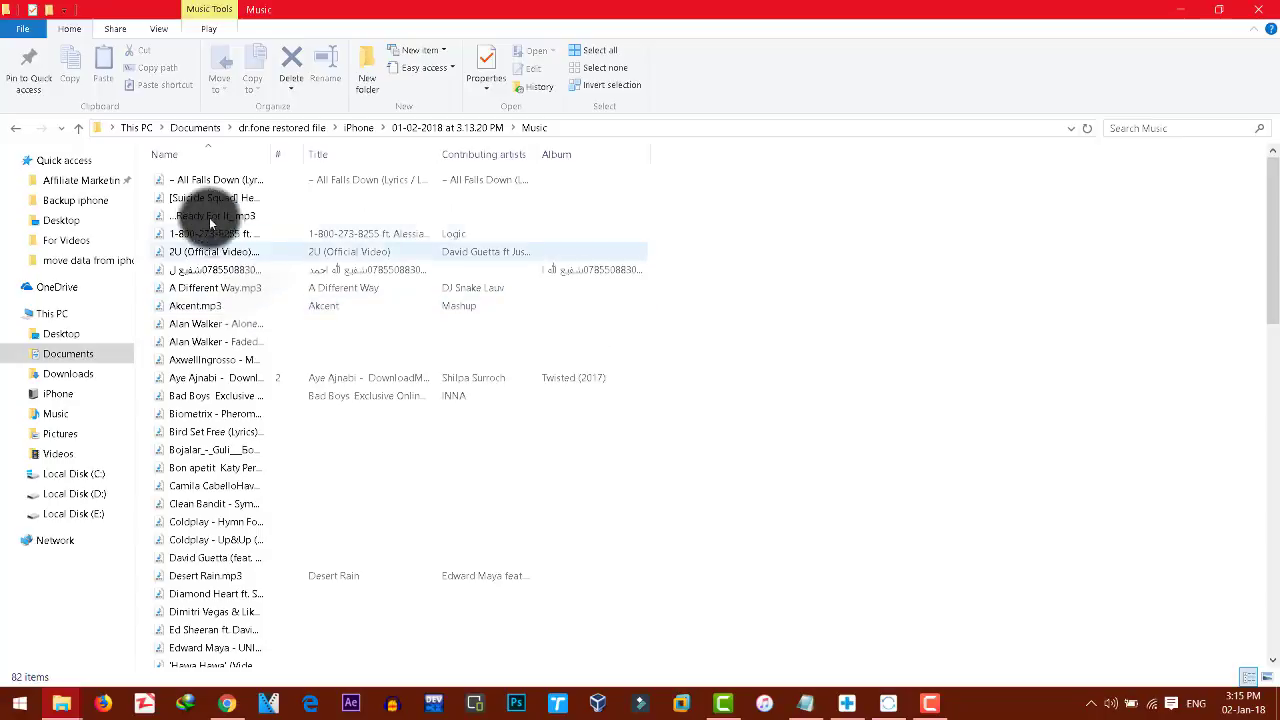
pyautogui.click(200, 180)
pyautogui.doubleClick(200, 182)
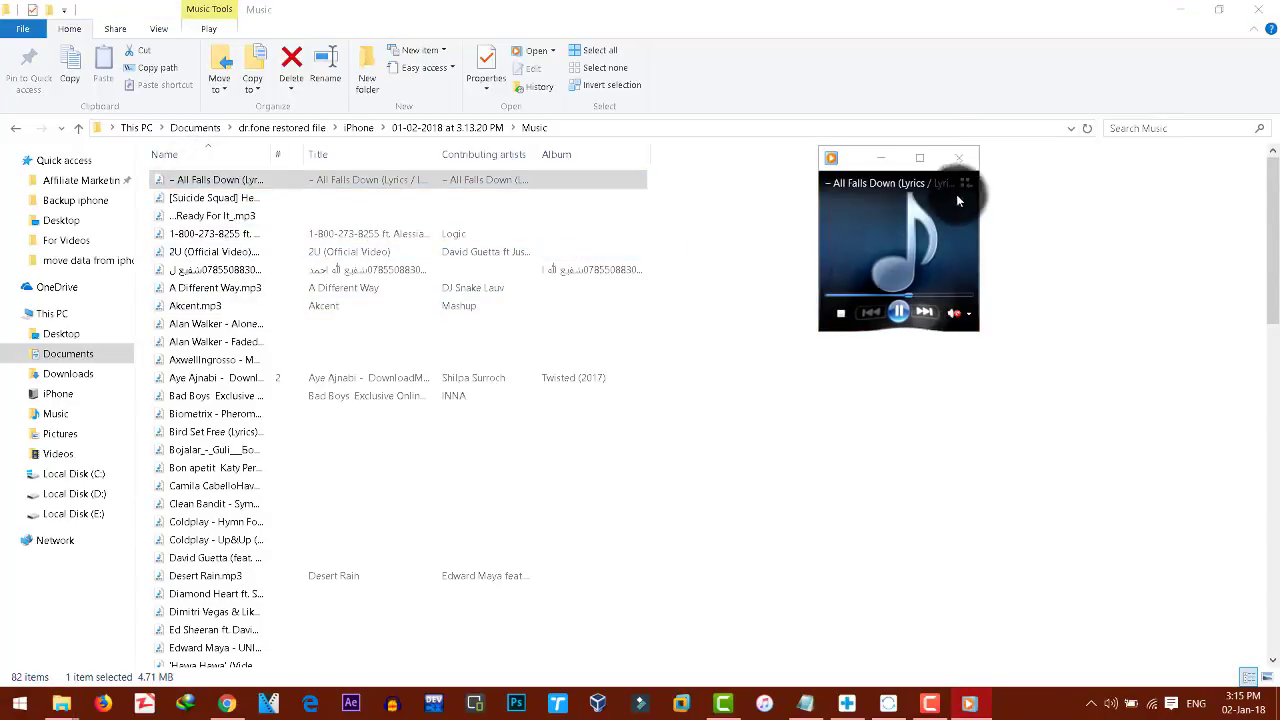
pyautogui.click(959, 157)
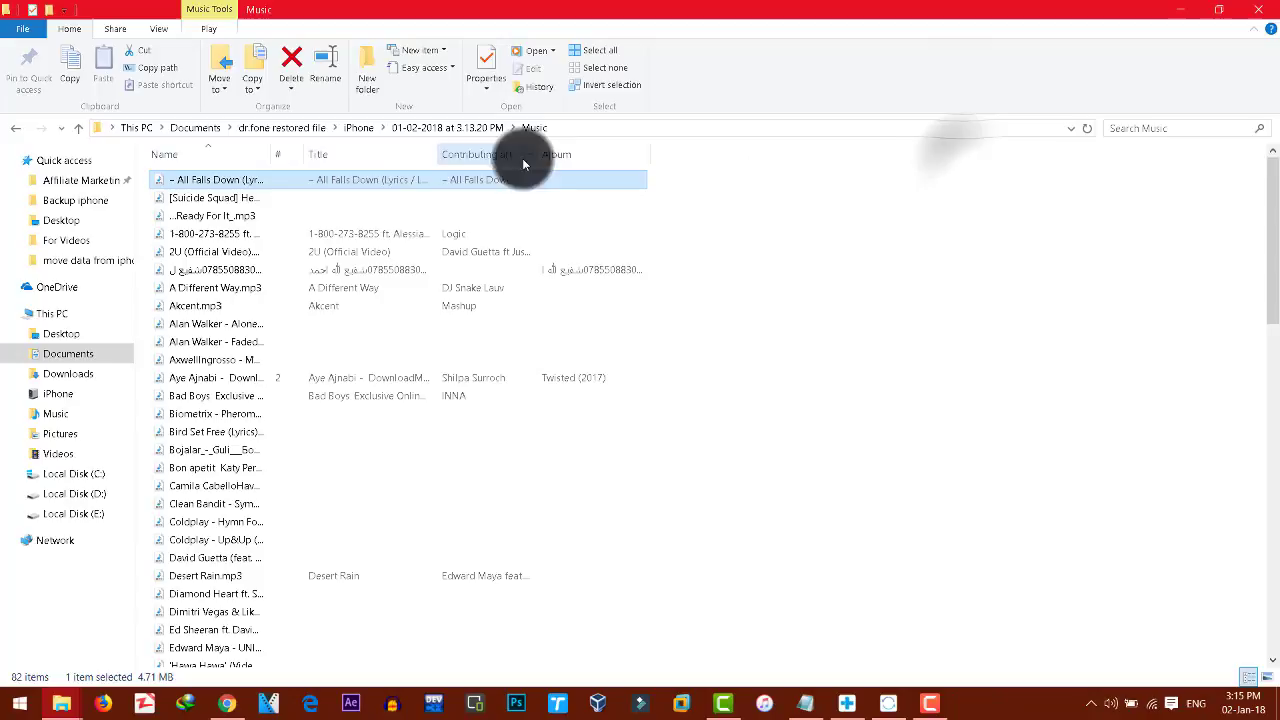
# Step: Browse the exported Photos folder's JPG images
pyautogui.click(15, 128)
pyautogui.doubleClick(260, 341)
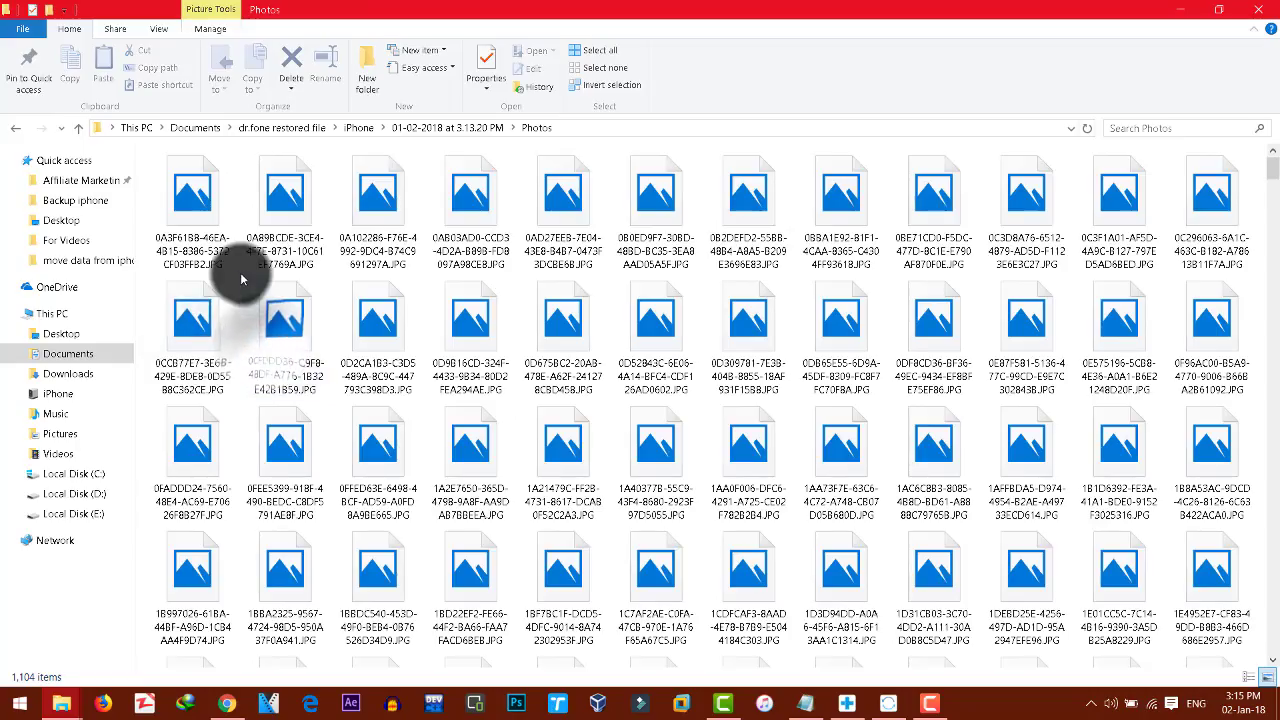
pyautogui.click(286, 451)
pyautogui.scroll(-5, 291, 454)
pyautogui.scroll(-10, 291, 454)
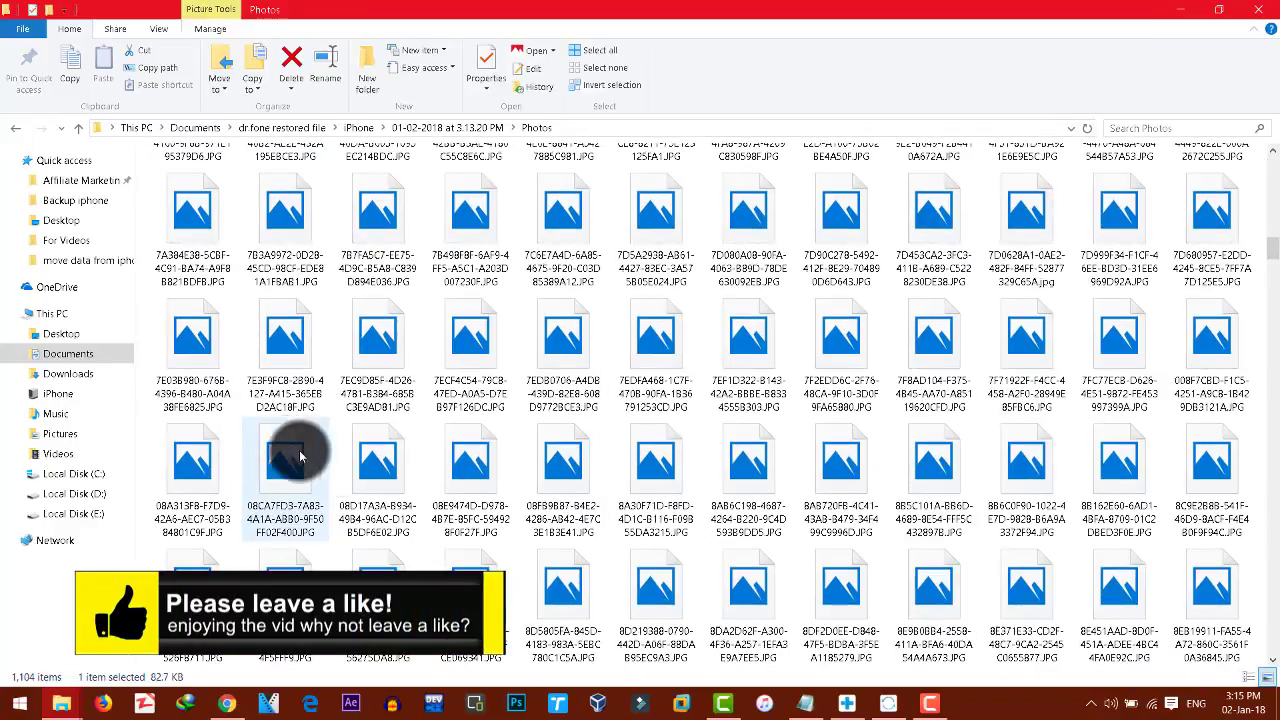